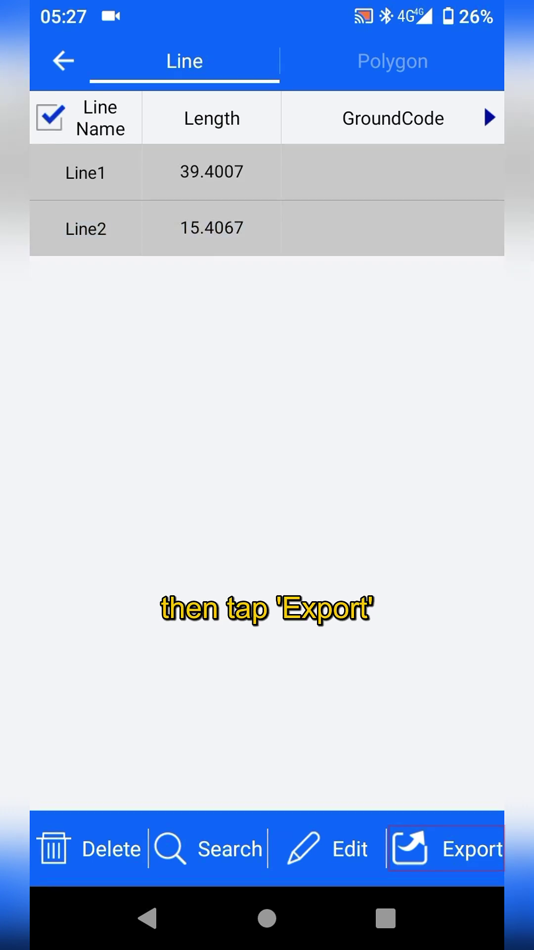
# - Export both lines as CSV to ZHD/Out, then select all polygons and export them there
pyautogui.click(446, 849)
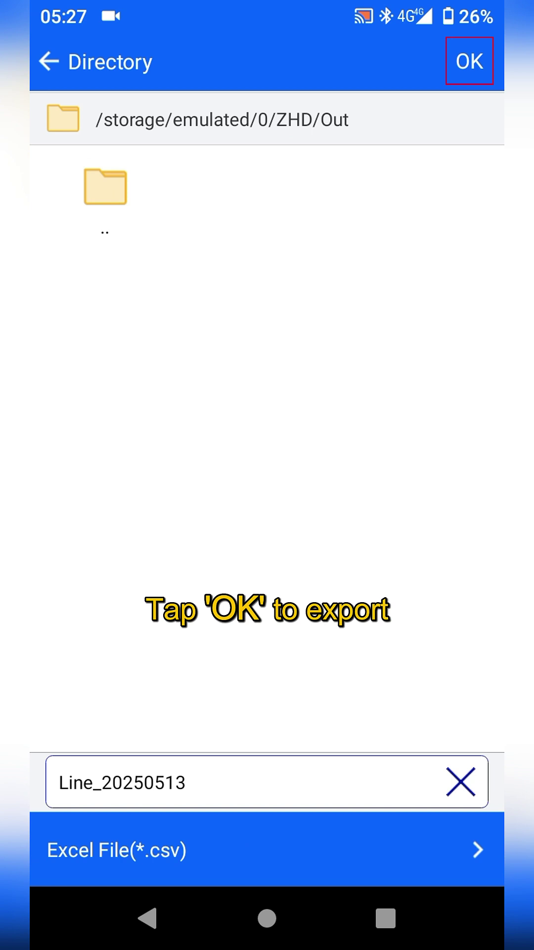
pyautogui.click(470, 61)
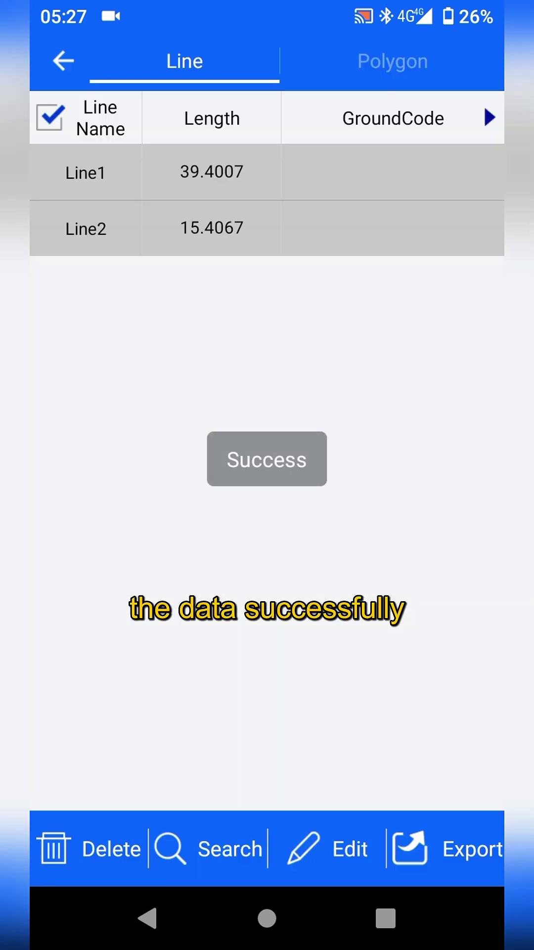
pyautogui.click(393, 61)
pyautogui.click(50, 117)
pyautogui.click(446, 850)
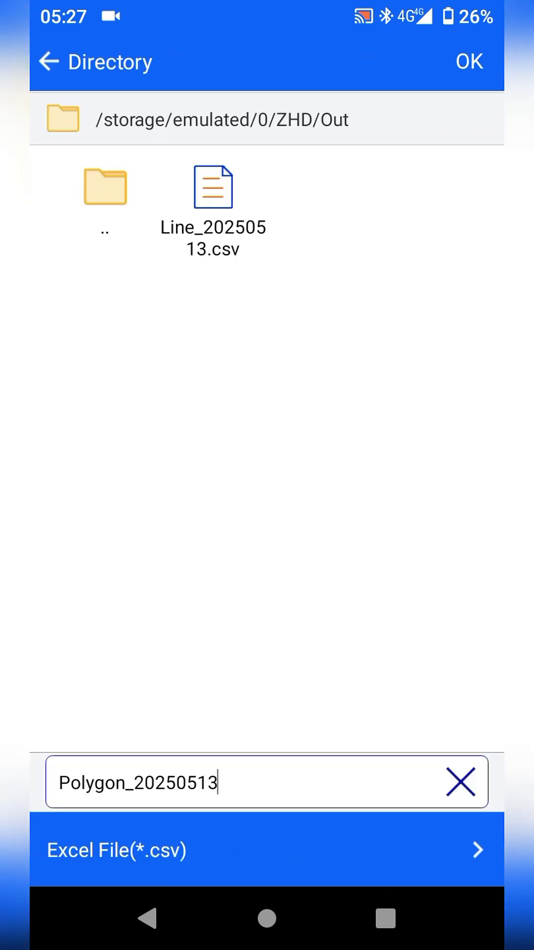
pyautogui.click(470, 61)
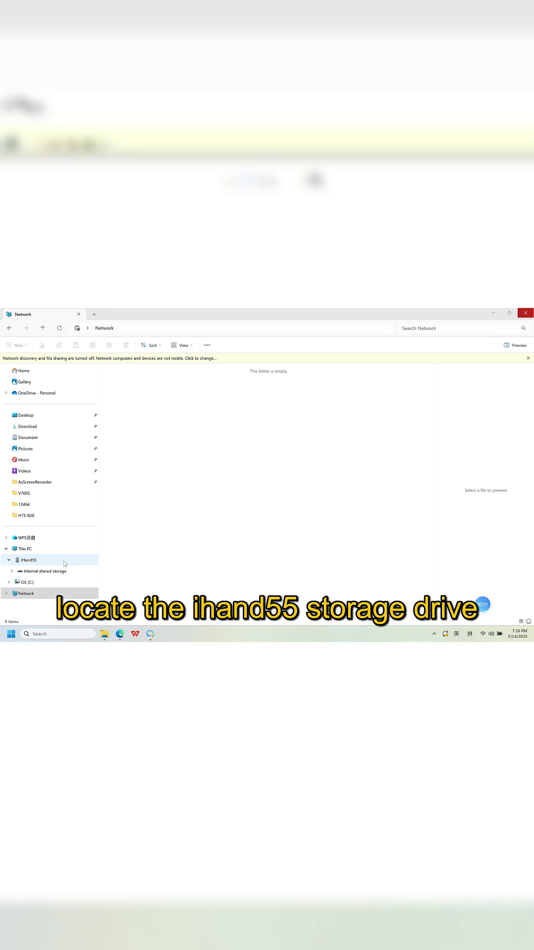
# - Open iHand55 under This PC to show its Internal shared storage
pyautogui.click(64, 563)
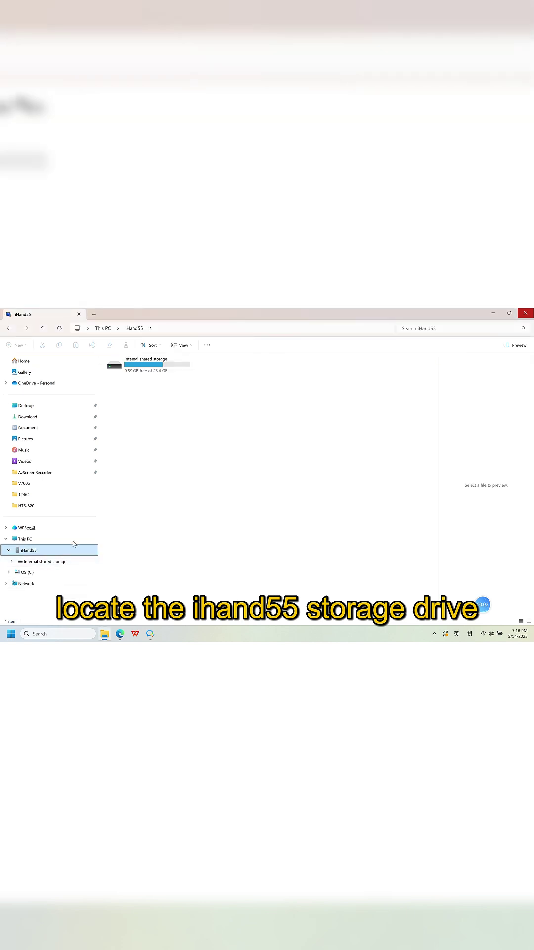